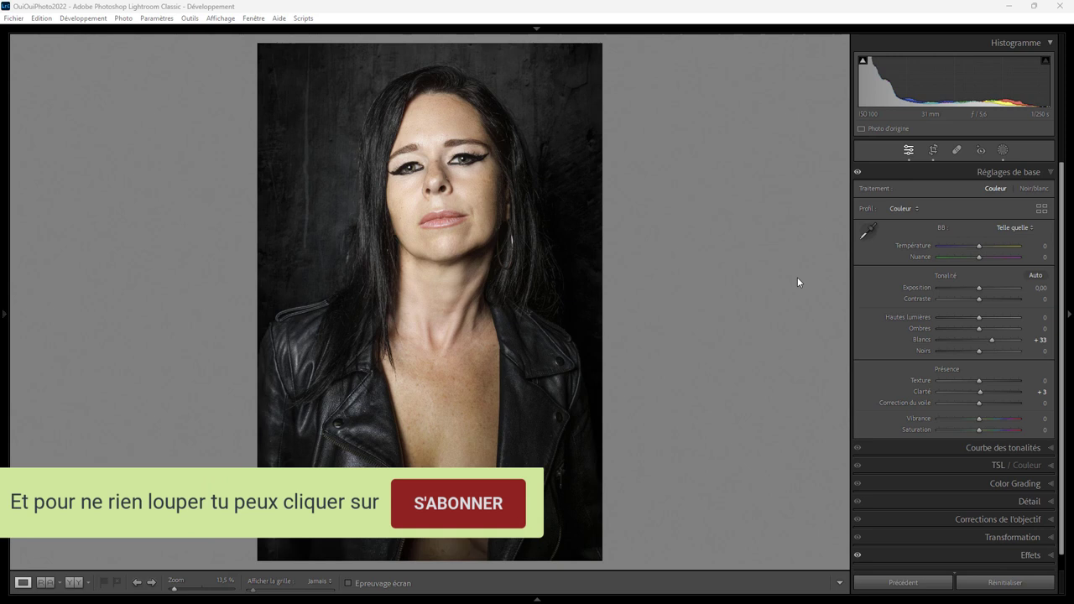
Quit Lightroom so the catalog backup prompt appears, set to back up to P:\Backup.
click(1059, 7)
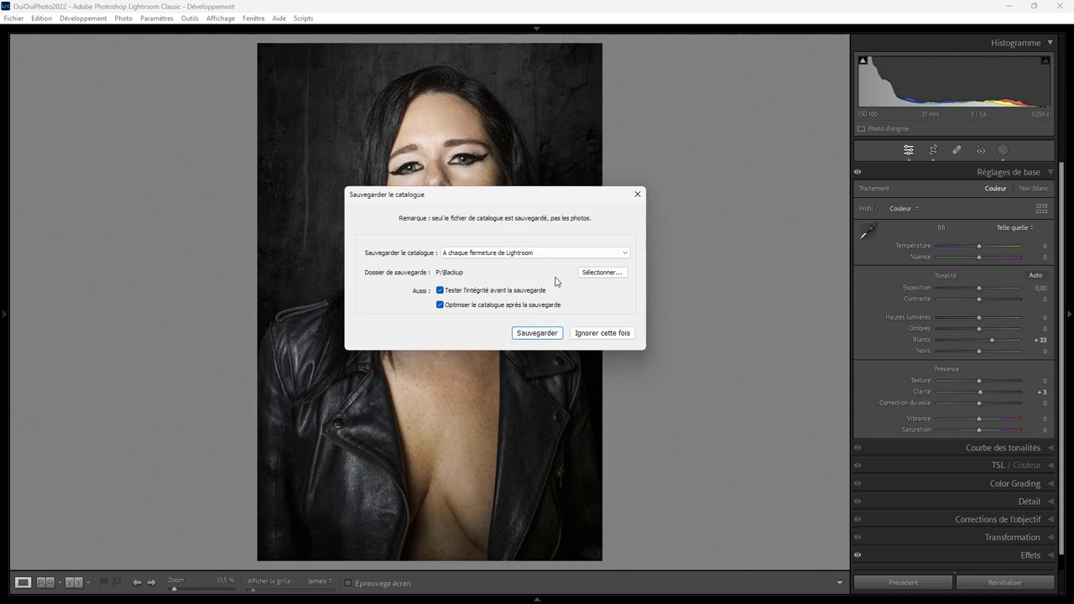
Back up the catalog, then return to photo 238 of folder 2023-10-03 in the Library.
click(551, 339)
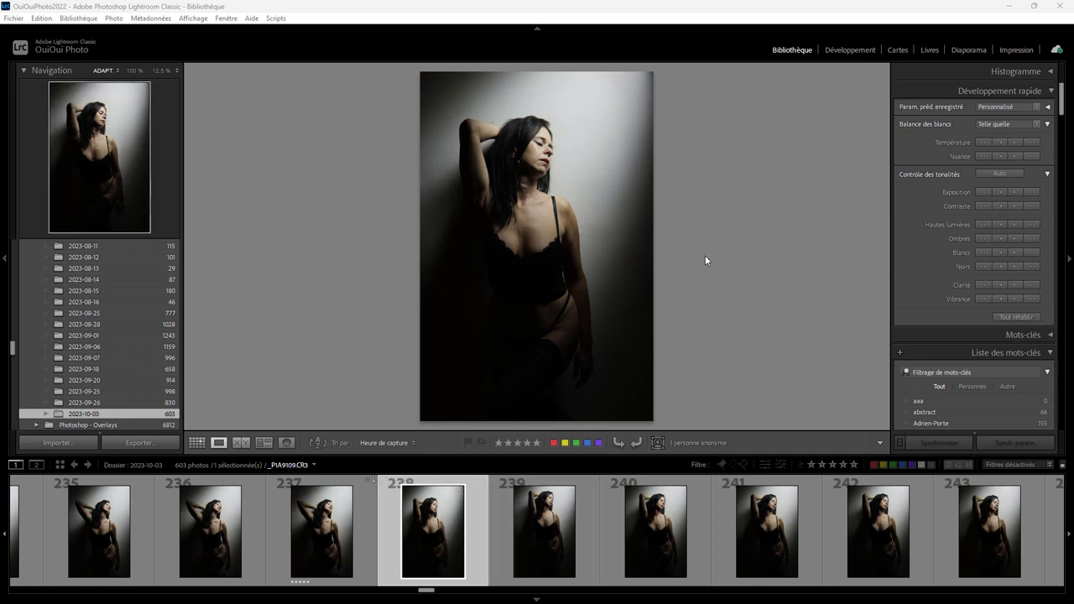
In Develop, add a subject mask to photo 238 and raise its exposure to 2.04.
click(846, 49)
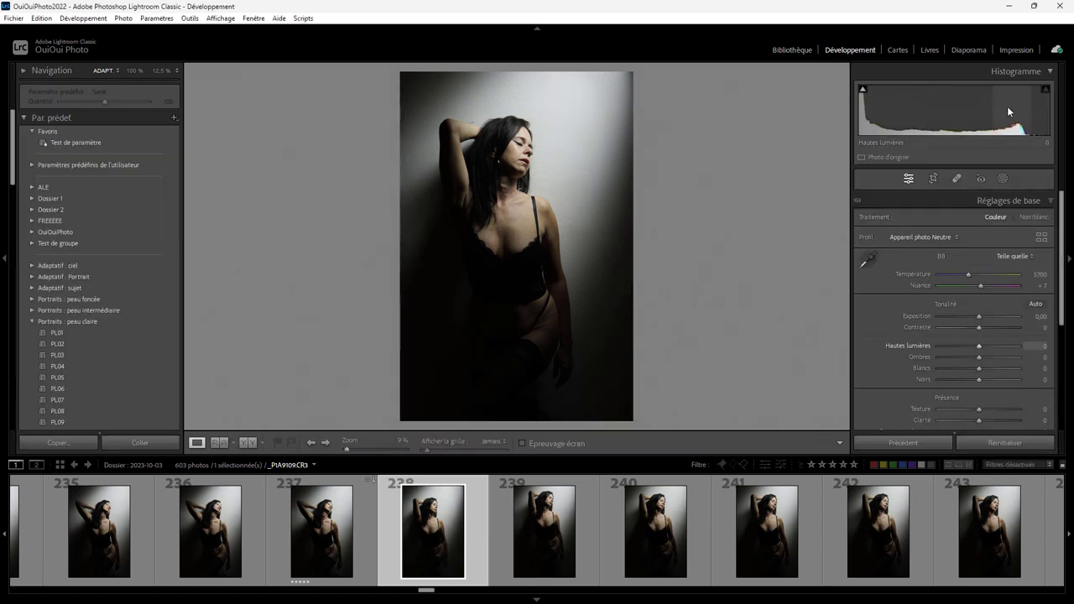
click(1002, 180)
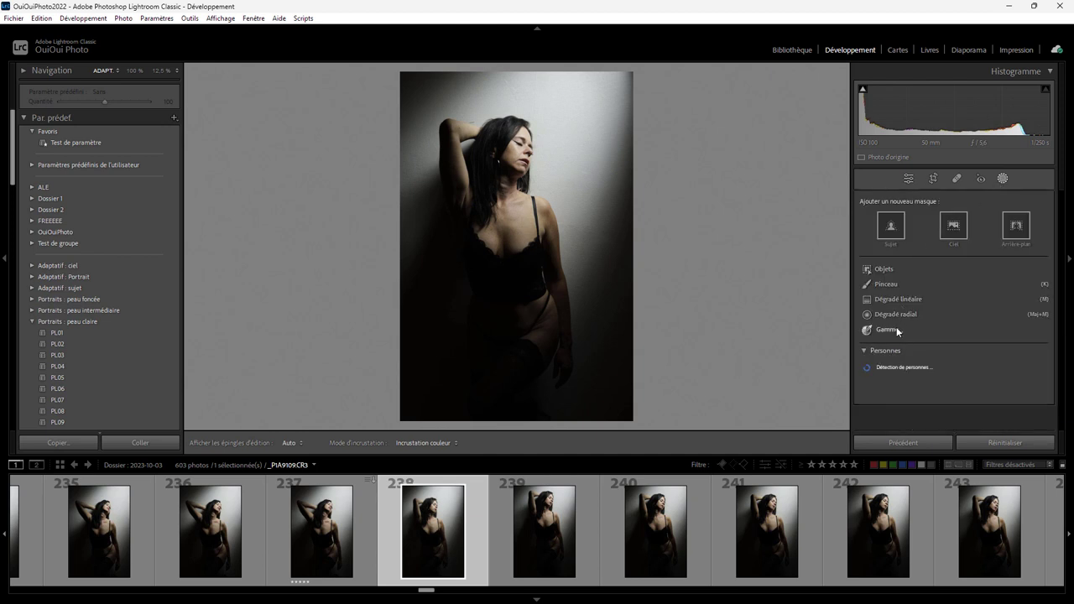
click(893, 226)
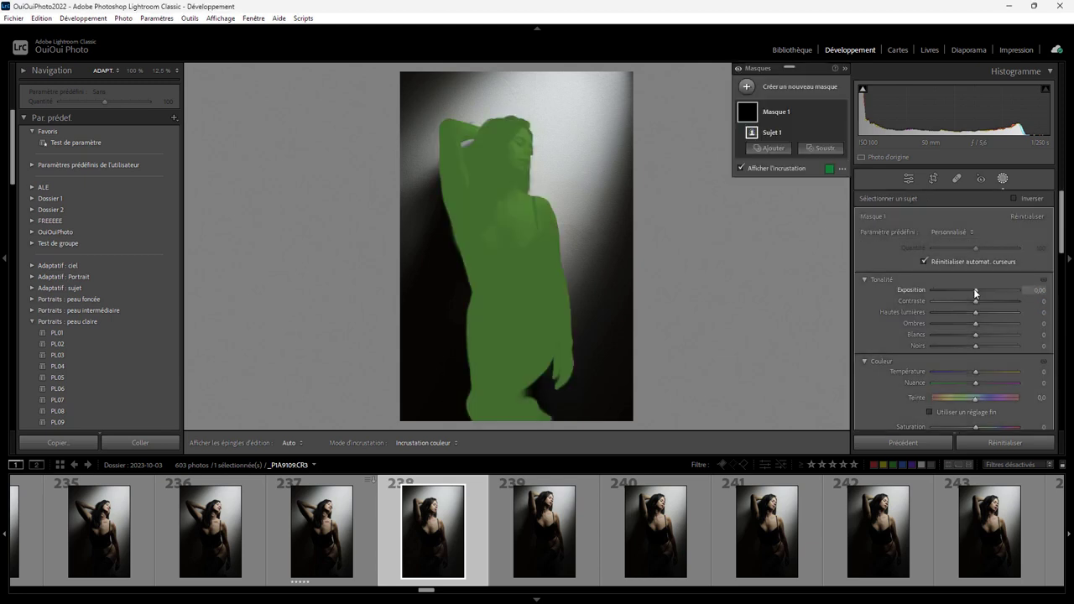
drag(975, 289, 997, 289)
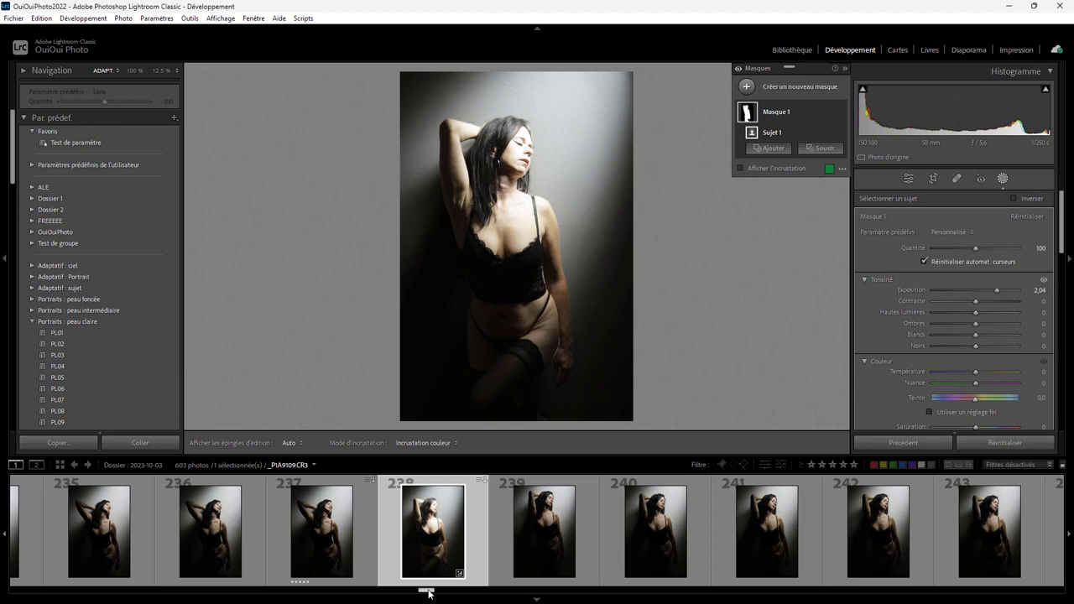
Select the series photos 238 through 246 together in the filmstrip.
scroll(428, 593, down, 1)
scroll(428, 592, down, 1)
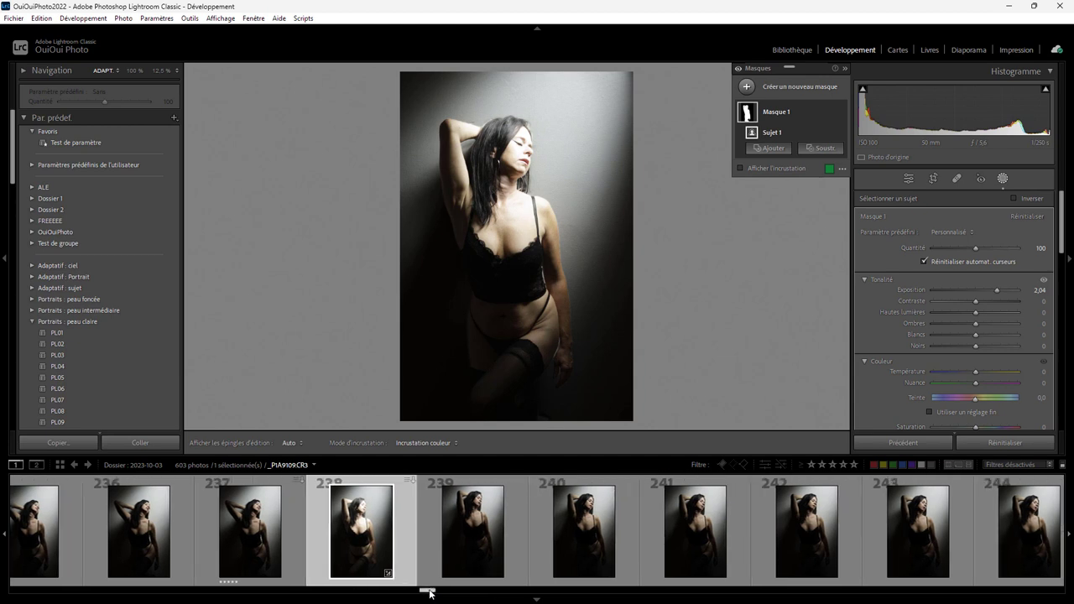
scroll(428, 593, down, 4)
scroll(428, 593, down, 2)
scroll(431, 592, down, 2)
scroll(433, 593, down, 1)
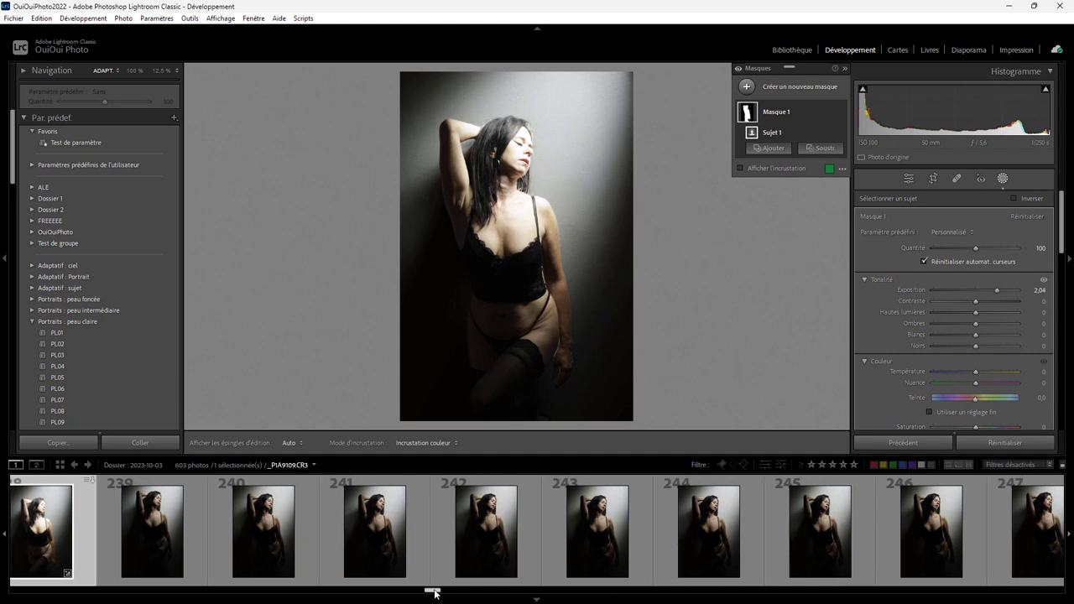
shift+click(978, 546)
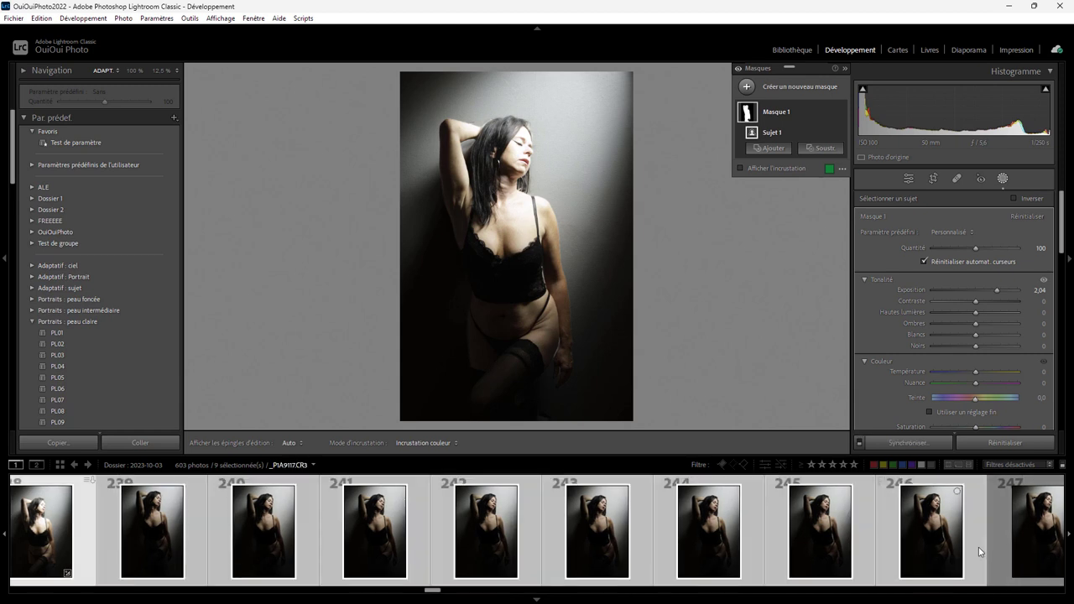
Synchronise only Masque 1 (the brightened subject mask) across photos 238–246.
click(914, 440)
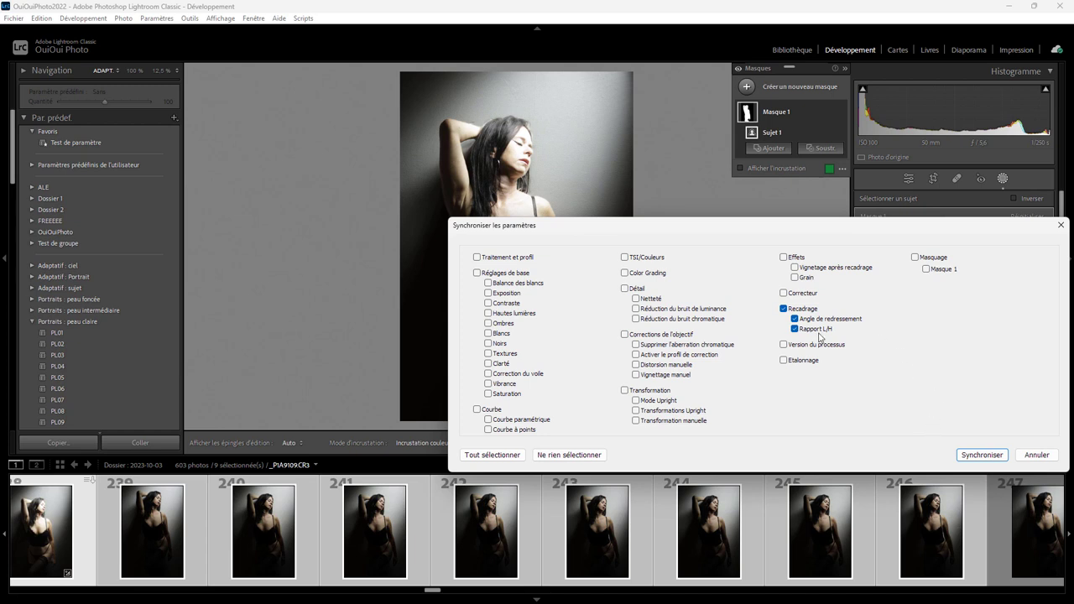
click(564, 457)
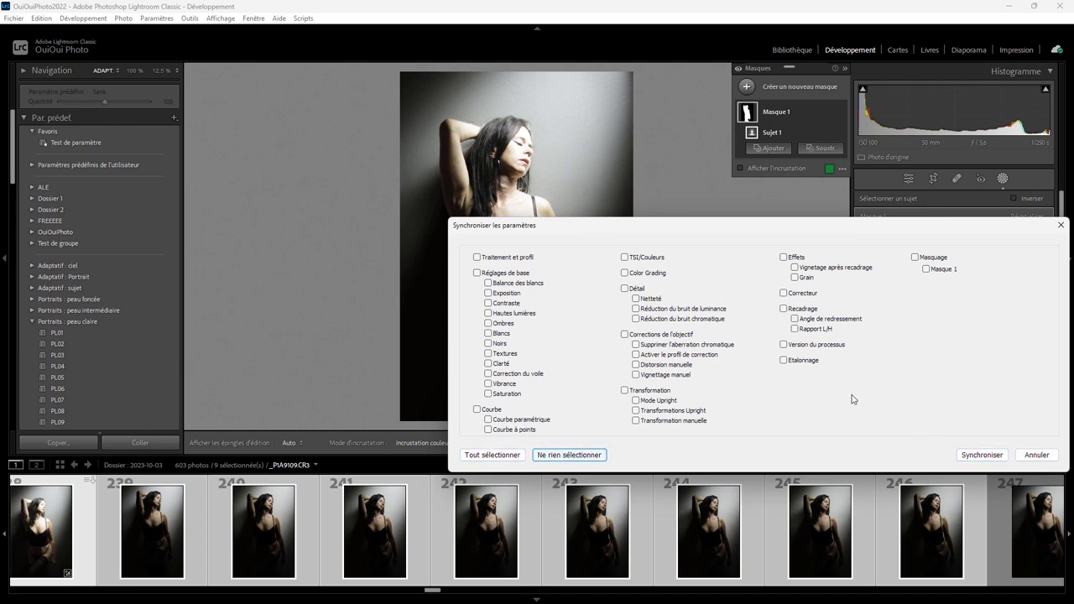
click(914, 257)
mouse_move(915, 229)
mouse_down()
mouse_move(567, 254)
mouse_move(727, 308)
mouse_up()
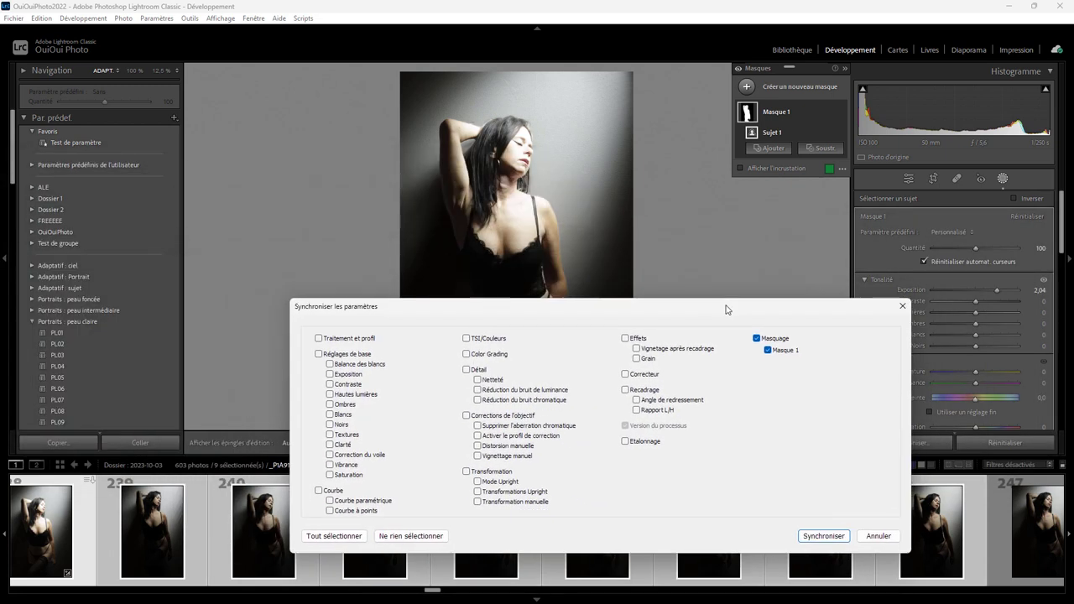
click(824, 537)
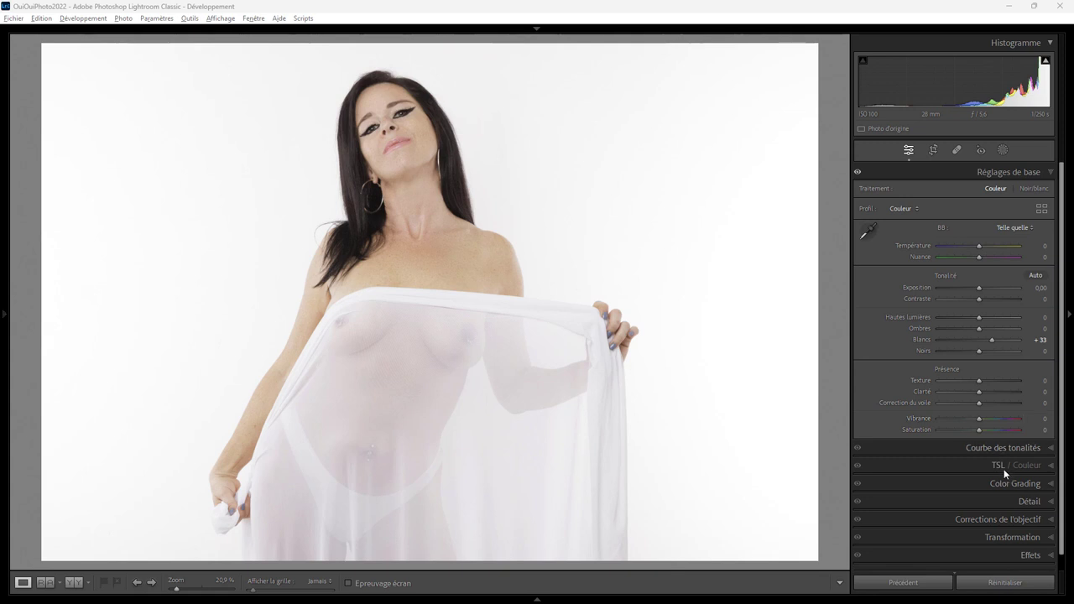
Paint a new brush mask over the white backdrop right of the model's head.
click(1003, 150)
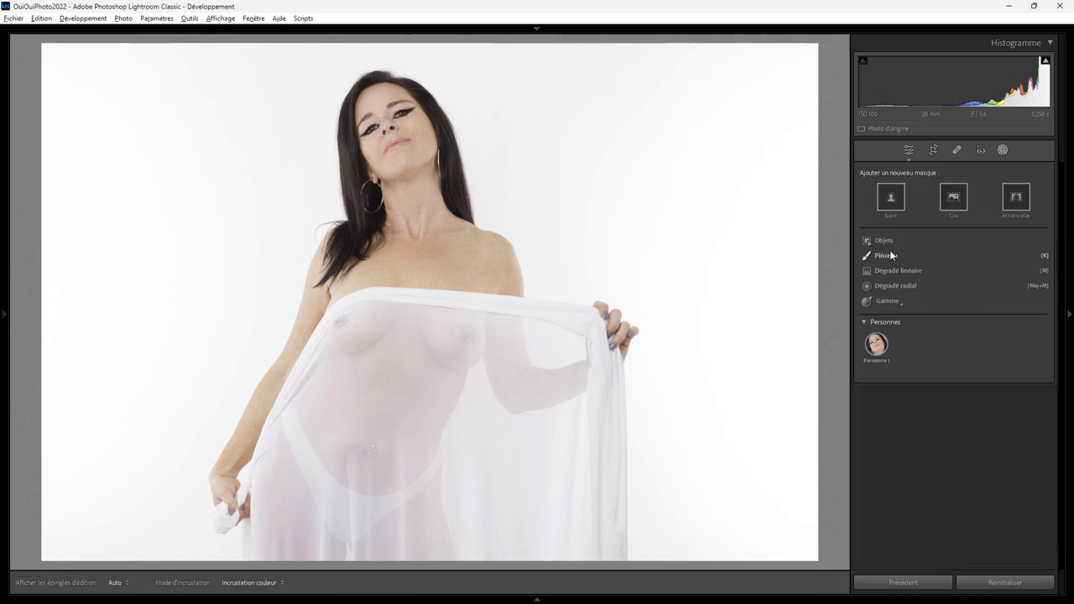
click(891, 254)
drag(611, 161, 738, 193)
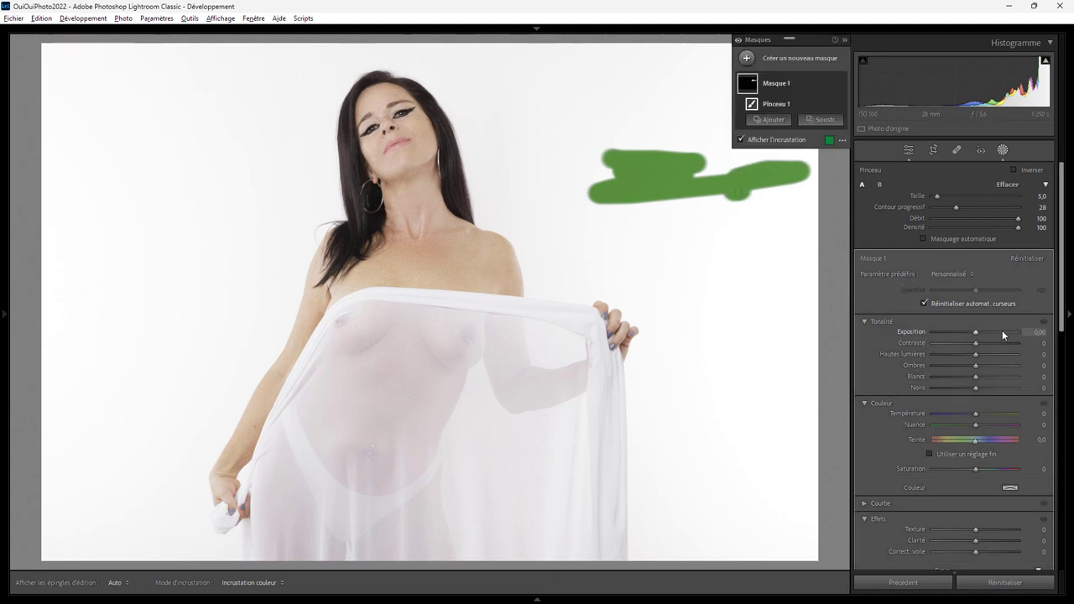
drag(1063, 329, 1062, 380)
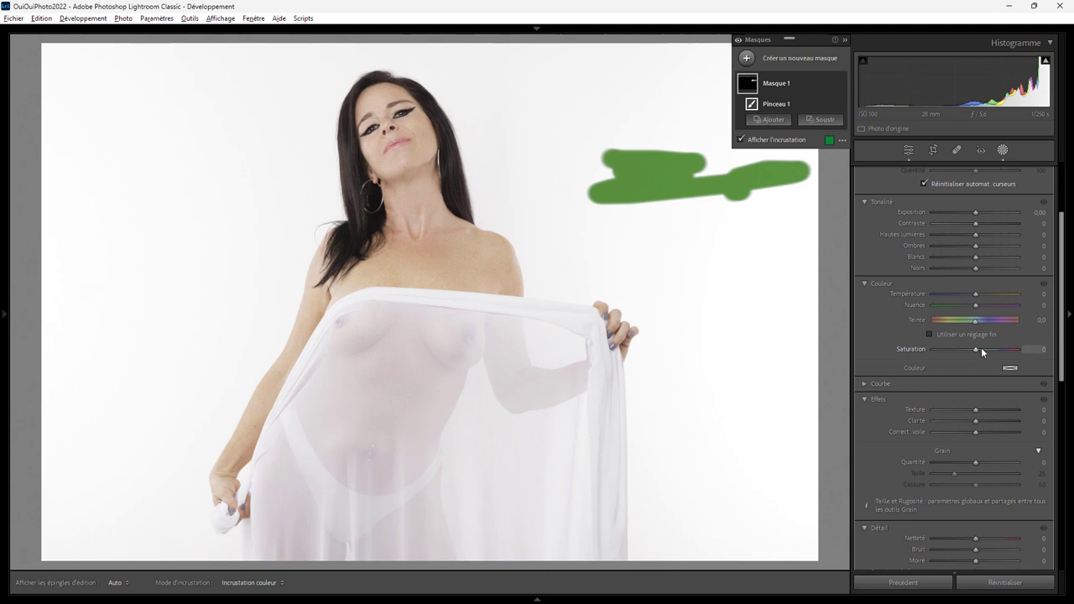
click(864, 384)
click(864, 383)
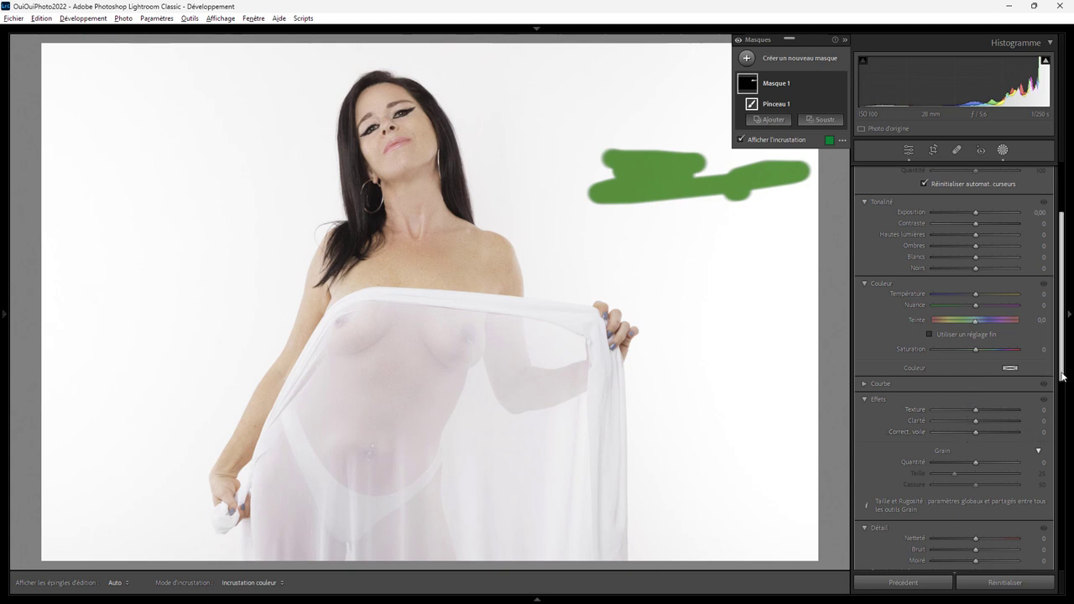
drag(1062, 377, 1061, 398)
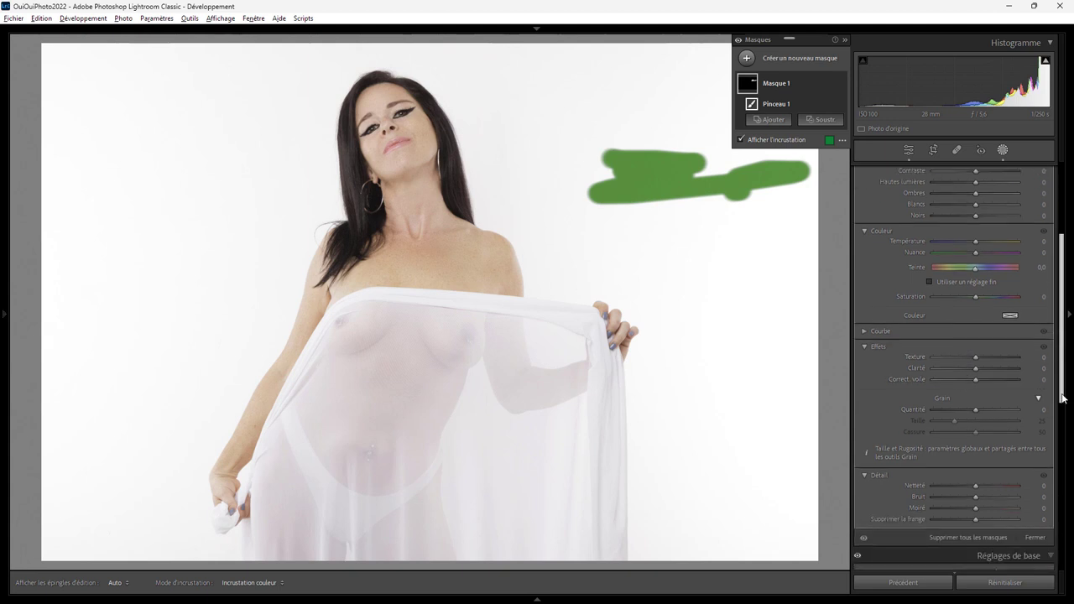
drag(1062, 397, 1054, 372)
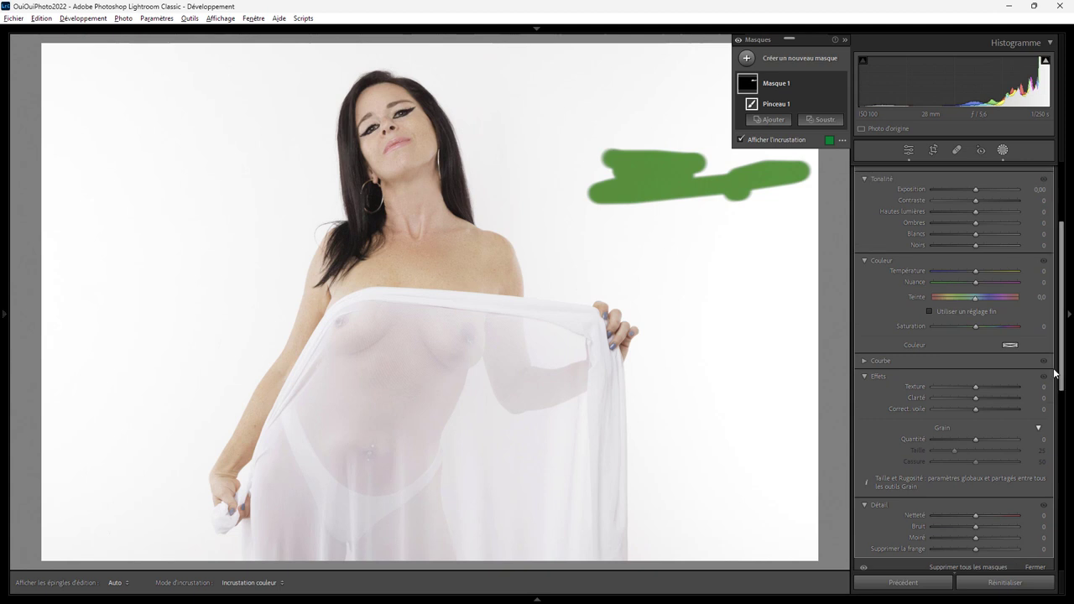
mouse_move(1062, 351)
mouse_down()
mouse_move(1062, 379)
mouse_move(1062, 351)
mouse_up()
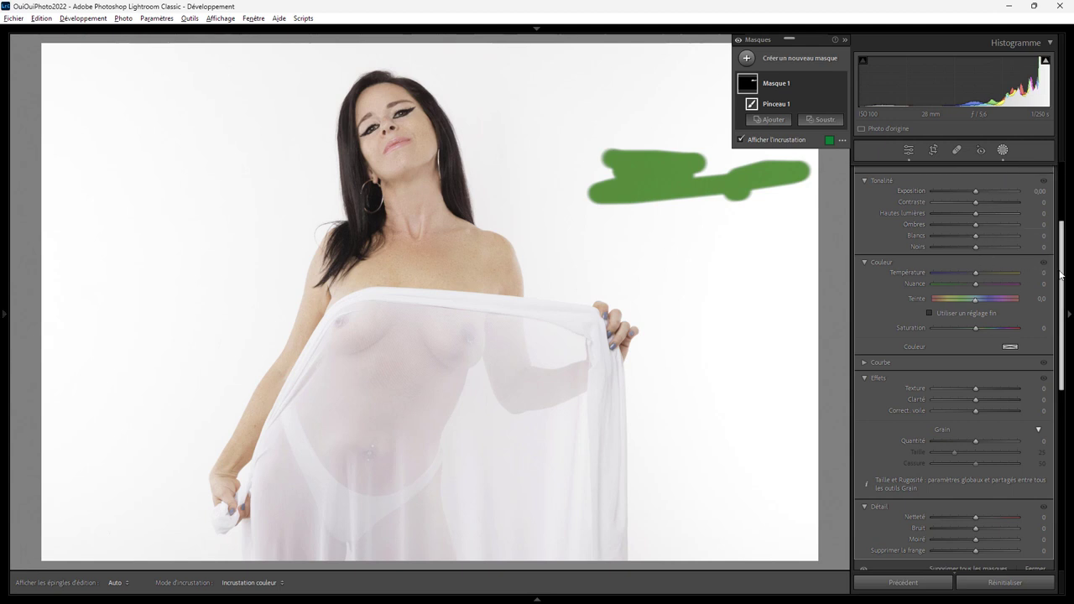
scroll(1068, 223, up, 3)
scroll(1068, 223, up, 1)
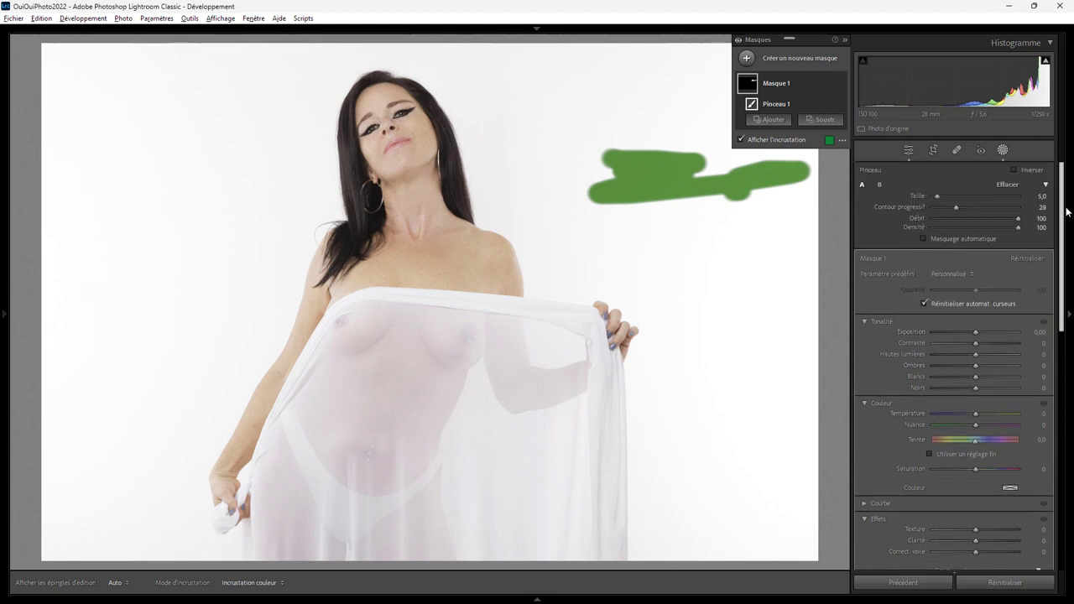
Browse the mask presets list, then show the Develop Presets panel beside the photo.
click(946, 273)
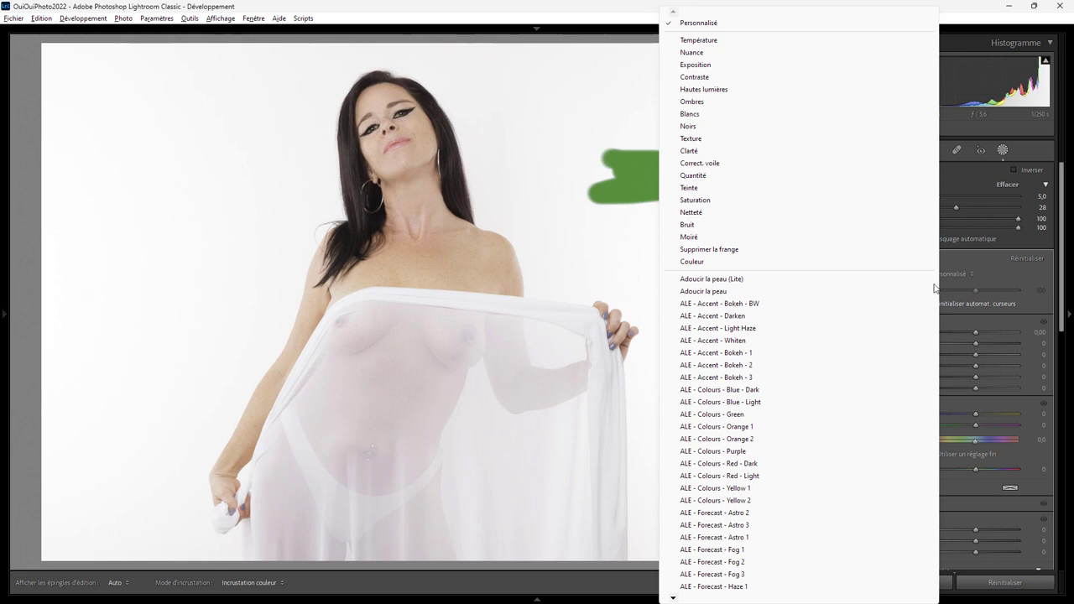
click(673, 598)
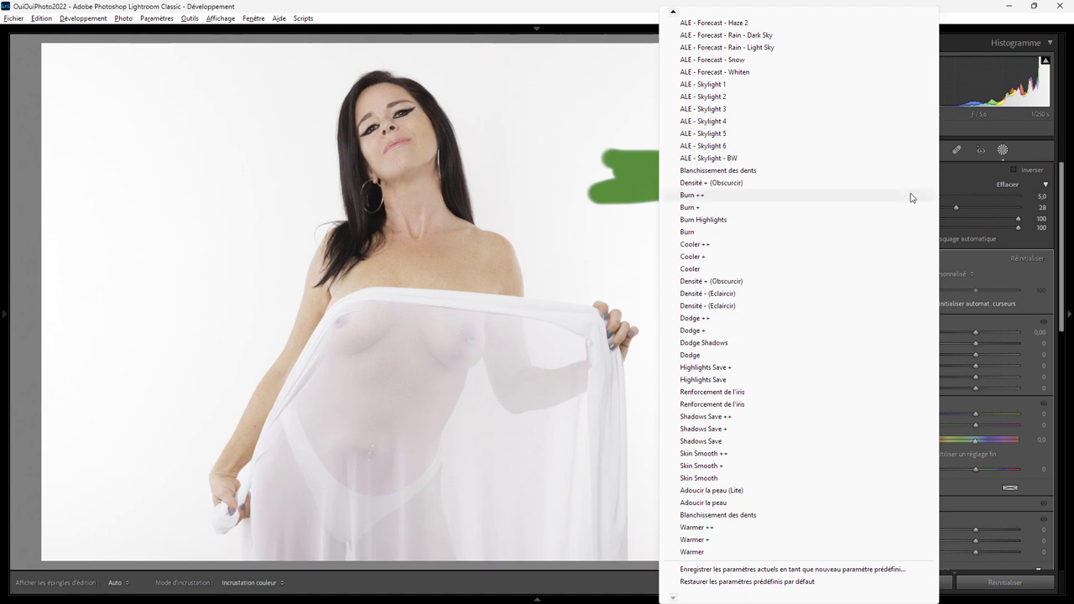
click(3, 317)
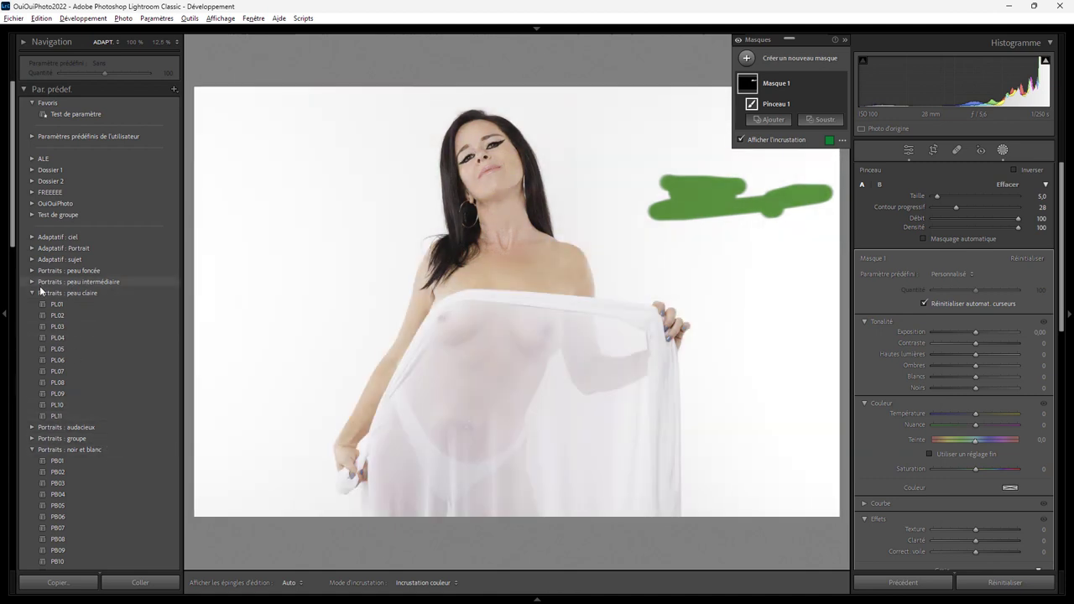
Collapse the Portraits : peau claire presets and switch from Masking to Spot Removal.
click(32, 293)
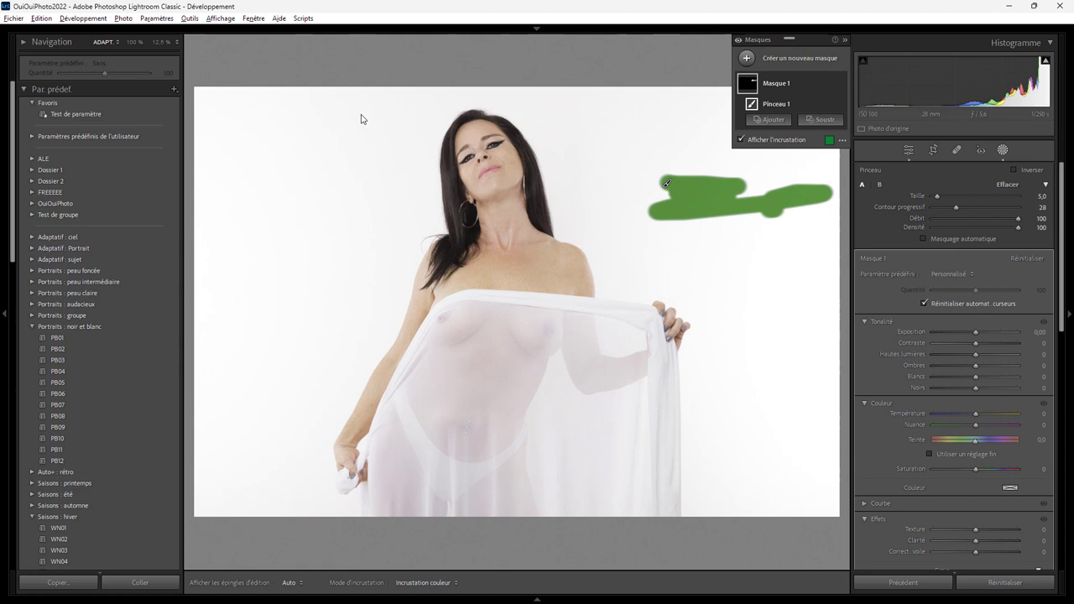
key(q)
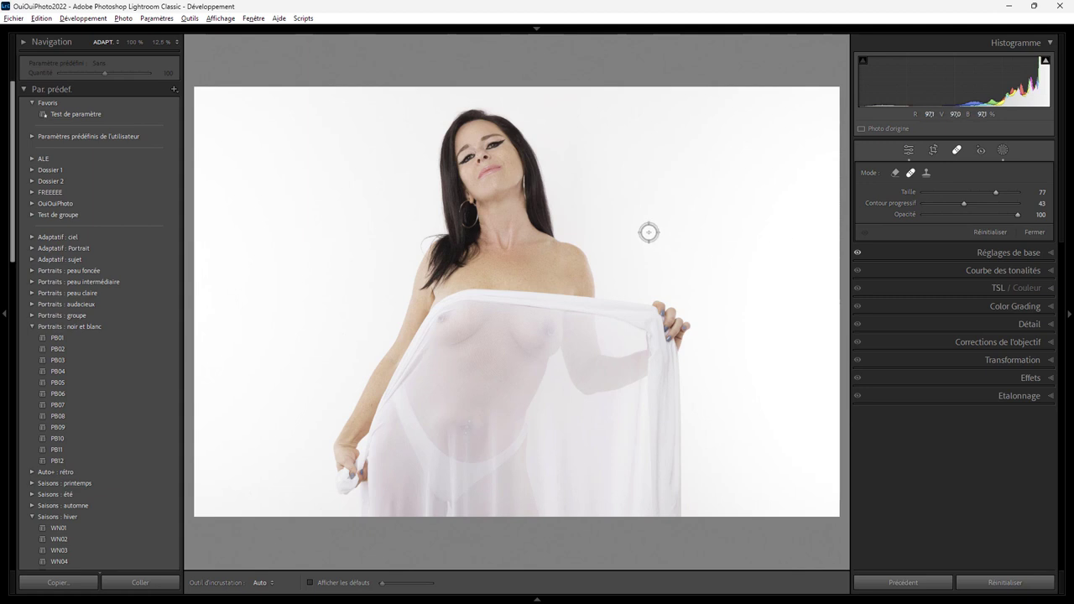
Clone away backdrop marks right of the model's head, adjust the spot's opacity, and deselect it.
click(927, 173)
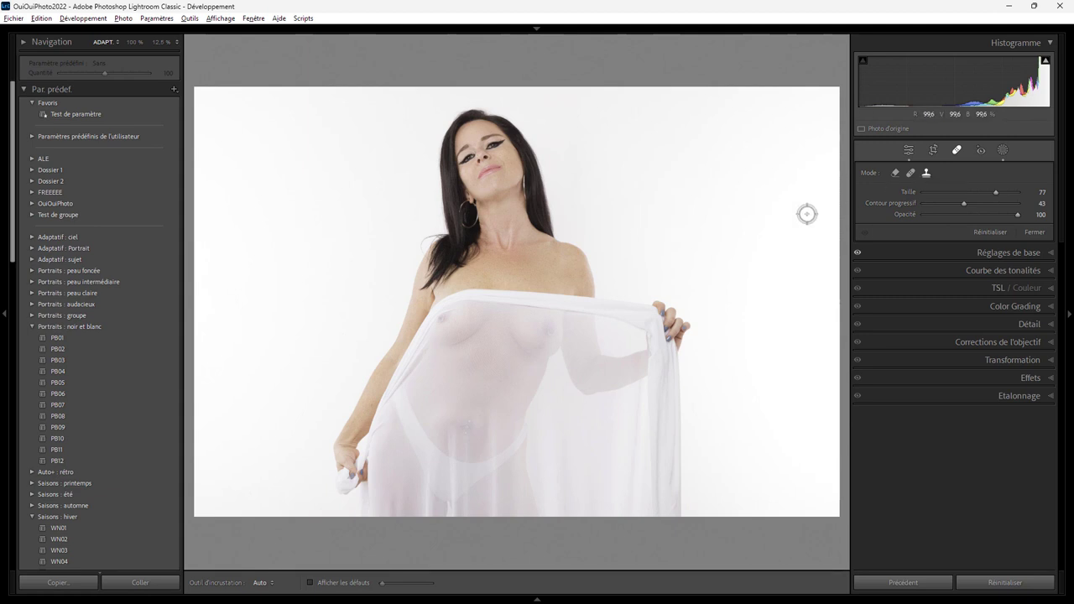
drag(660, 180, 726, 223)
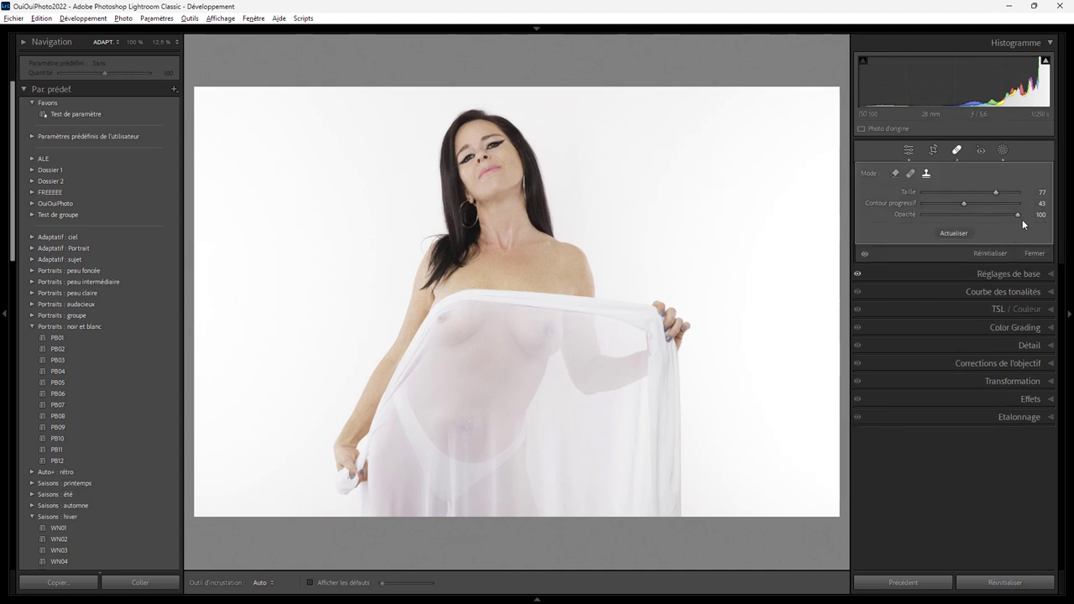
drag(1015, 215, 914, 220)
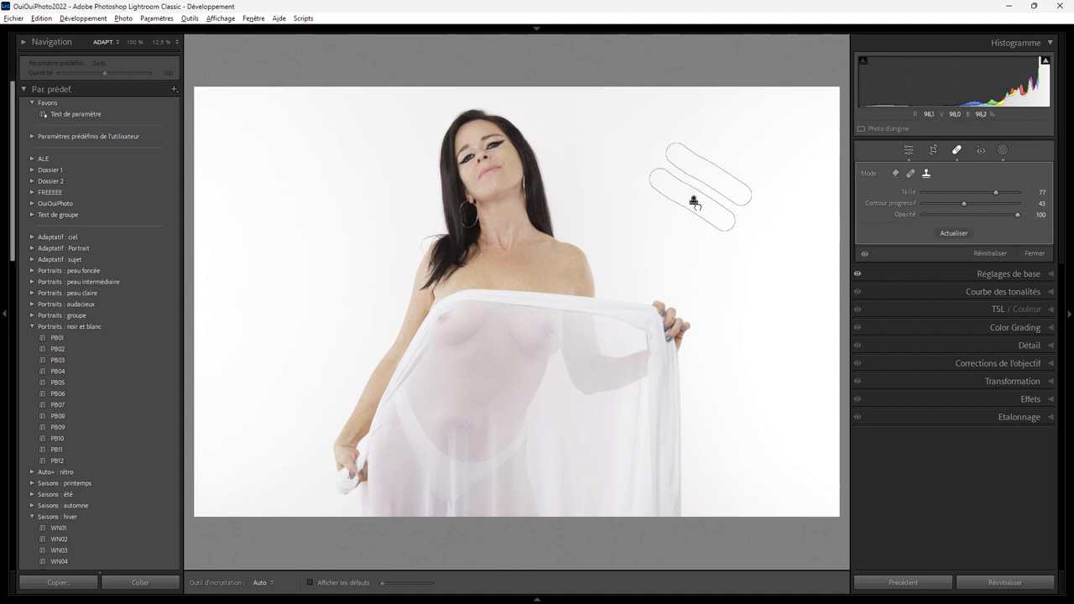
key(Delete)
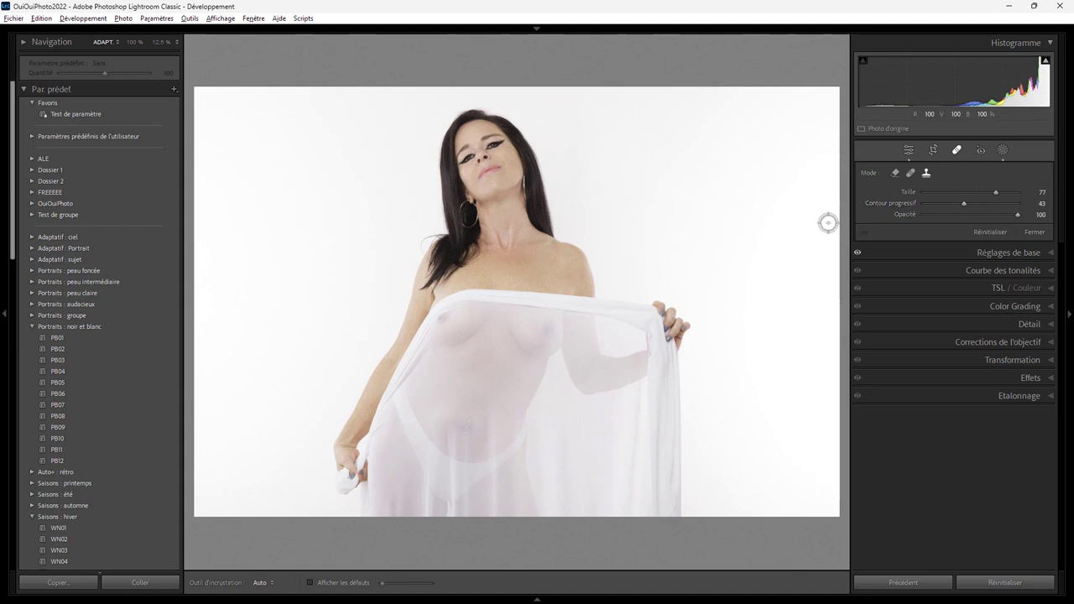
Exit Spot Removal, dismiss the white-balance picker, and display the Color Grading wheels.
key(w)
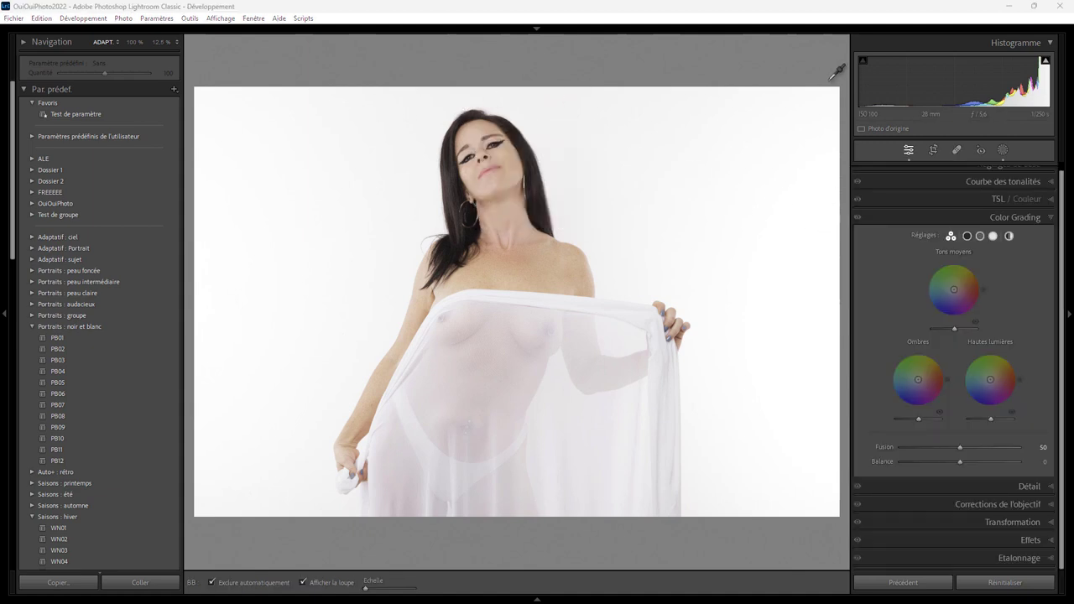
mouse_move(1062, 199)
scroll(1064, 199, up, 1)
click(1049, 173)
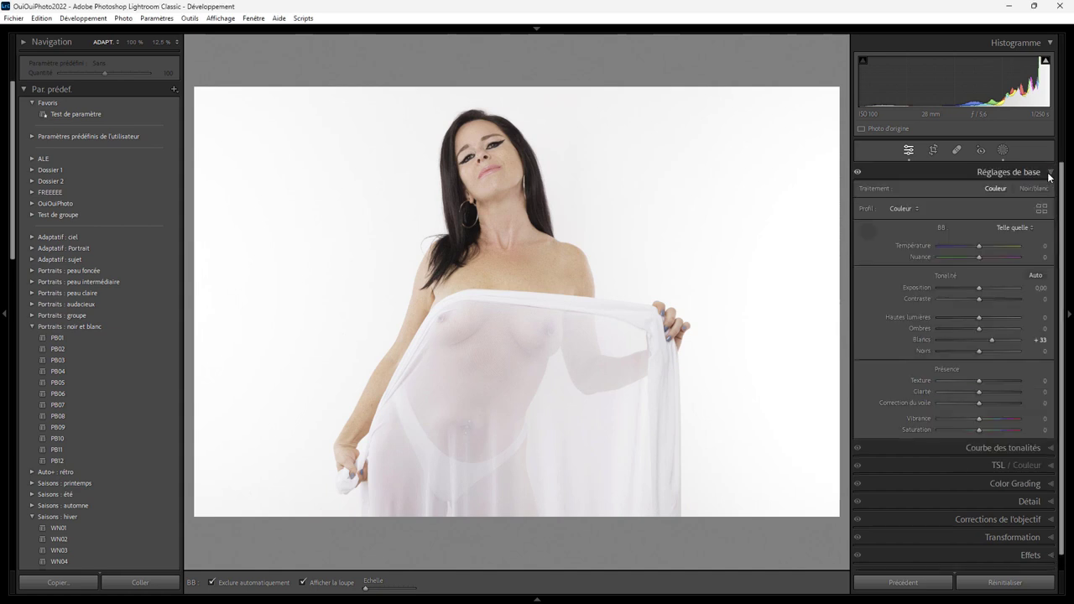
click(873, 229)
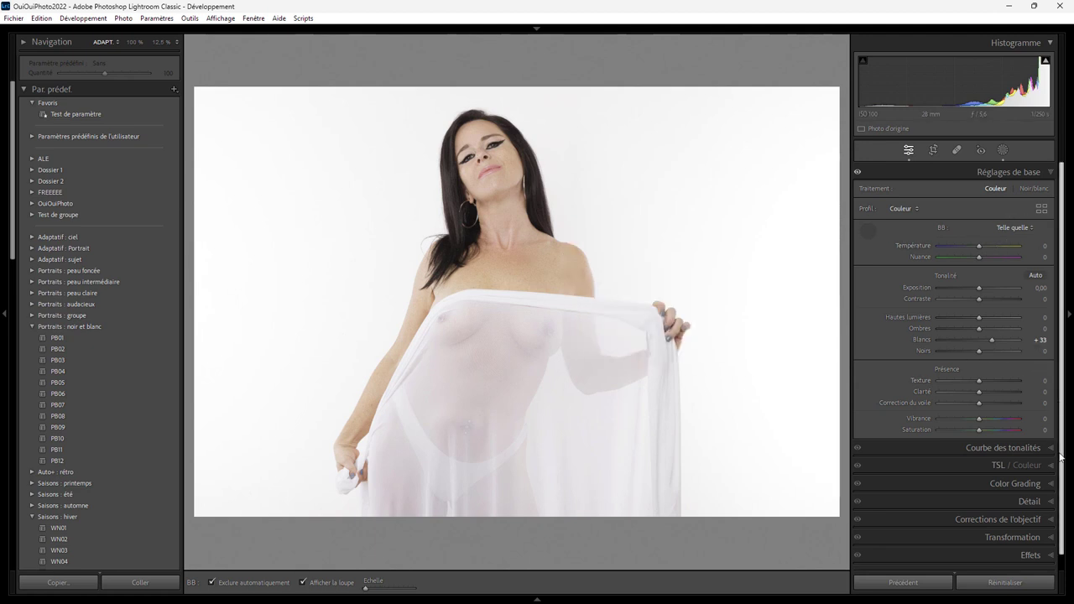
click(1052, 485)
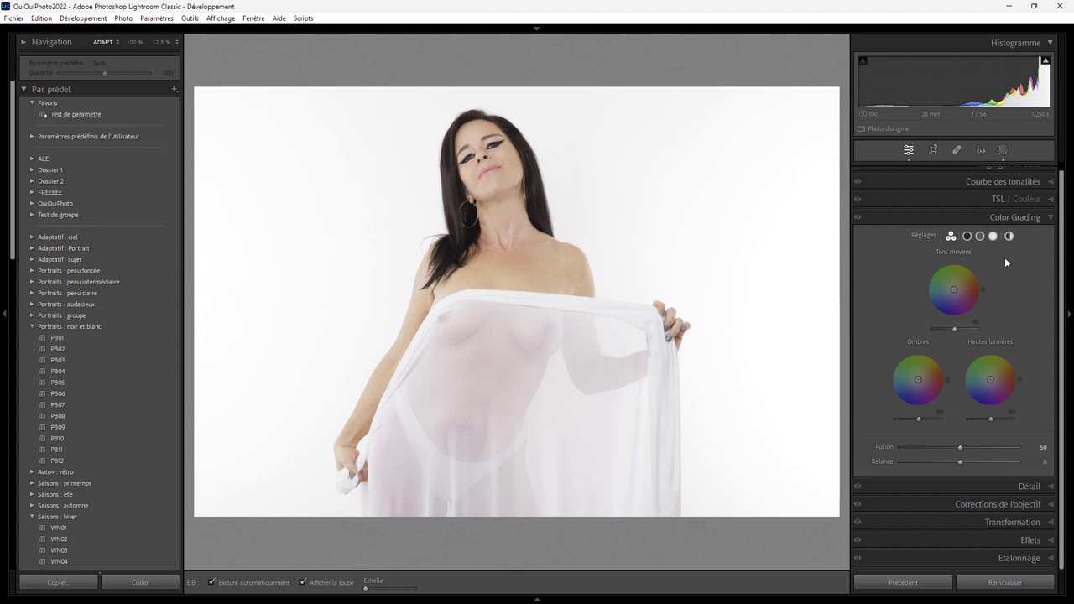
Show the Effects panel, then add a Sélectionner un arrière-plan mask to the white-backdrop portrait.
key(ctrl+8)
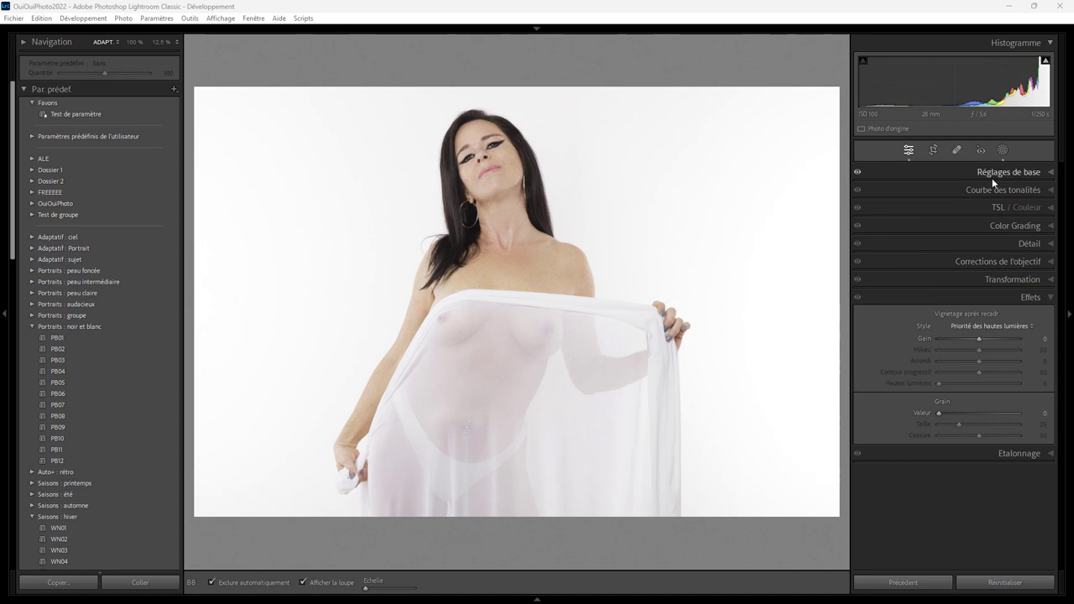
click(1002, 151)
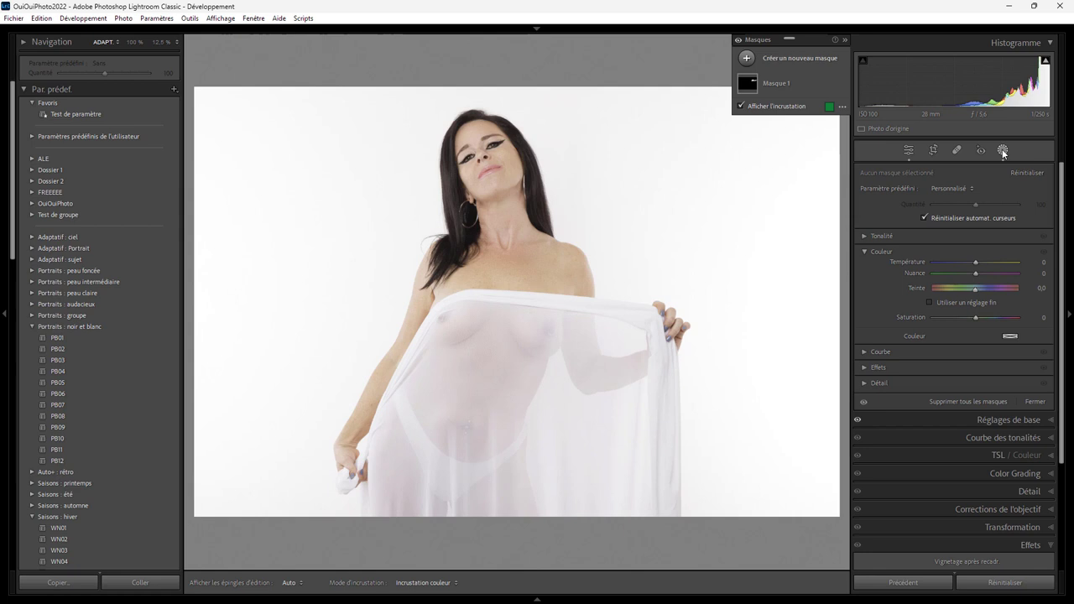
click(744, 58)
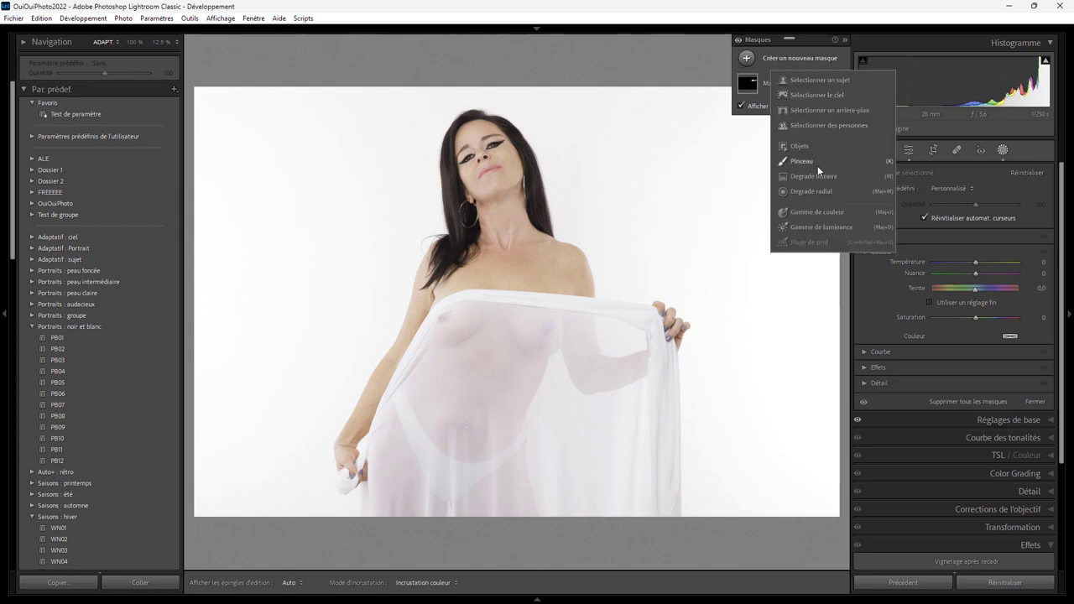
click(822, 110)
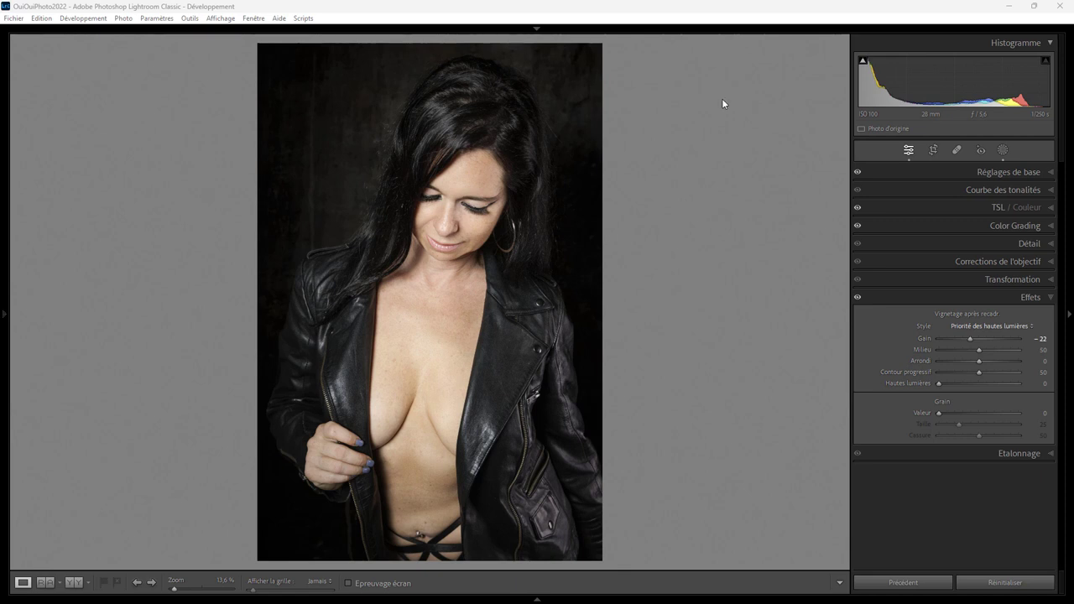
Reveal the module bar and filmstrip, then view the leather-jacket portrait in Bibliothèque.
click(537, 31)
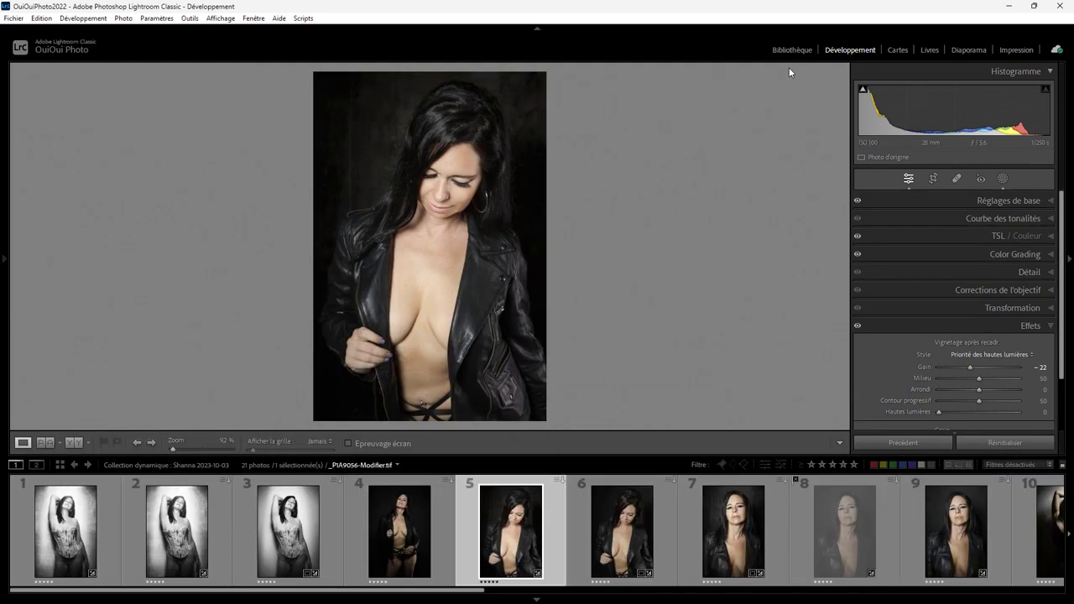
click(781, 51)
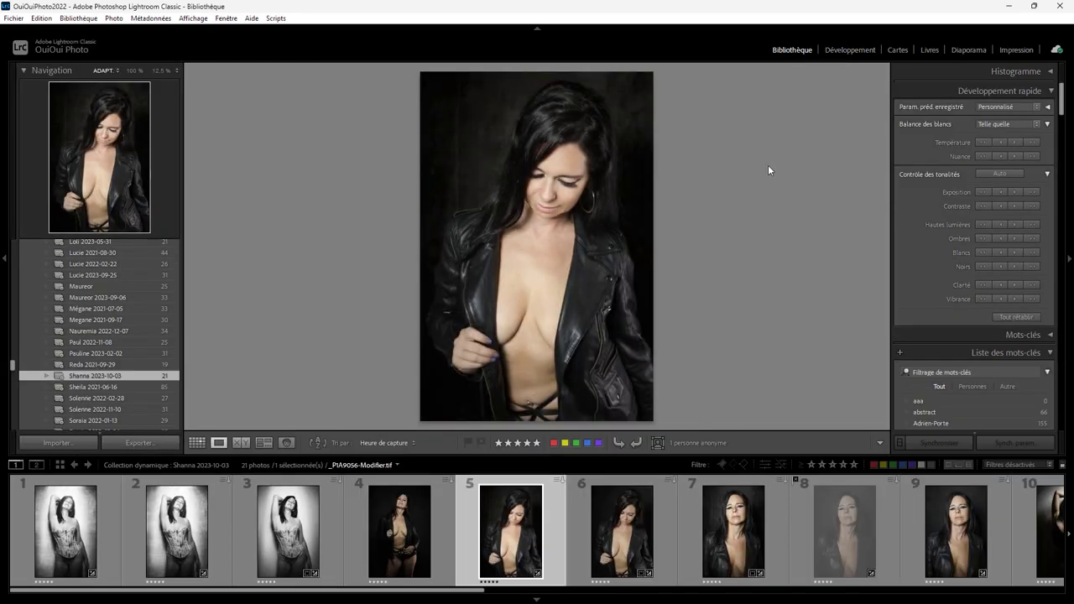